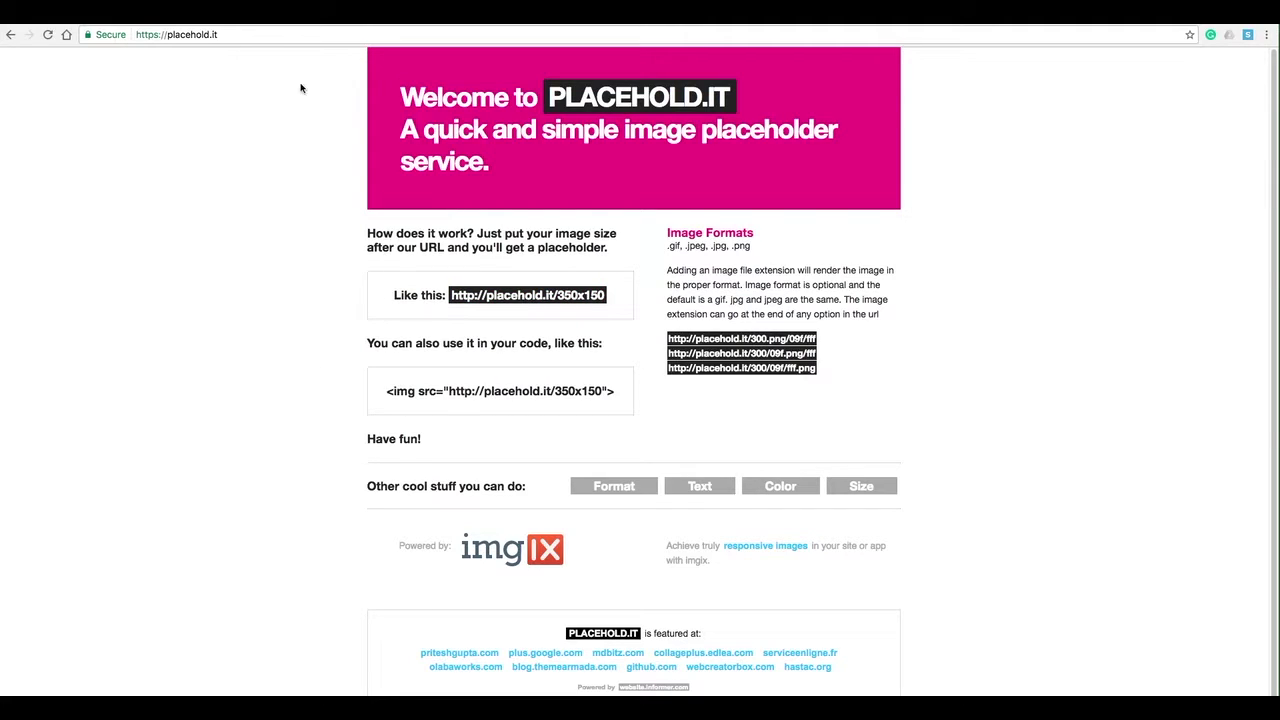
Step: Bring the 'Best Practices for Image Sizes…' window to the front from Chrome's Window menu
click(335, 11)
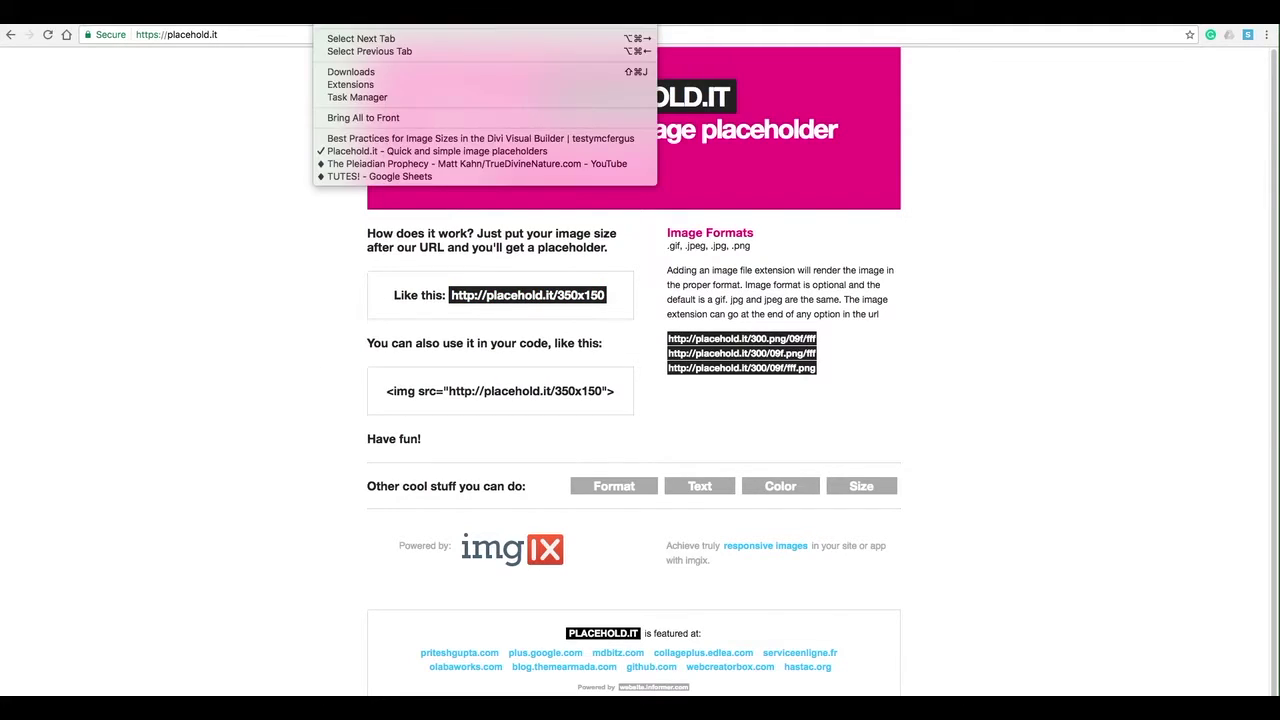
Step: Change the top image's URL from placehold.it/1080x500 to placehold.it/1080x600 and close its settings
click(357, 140)
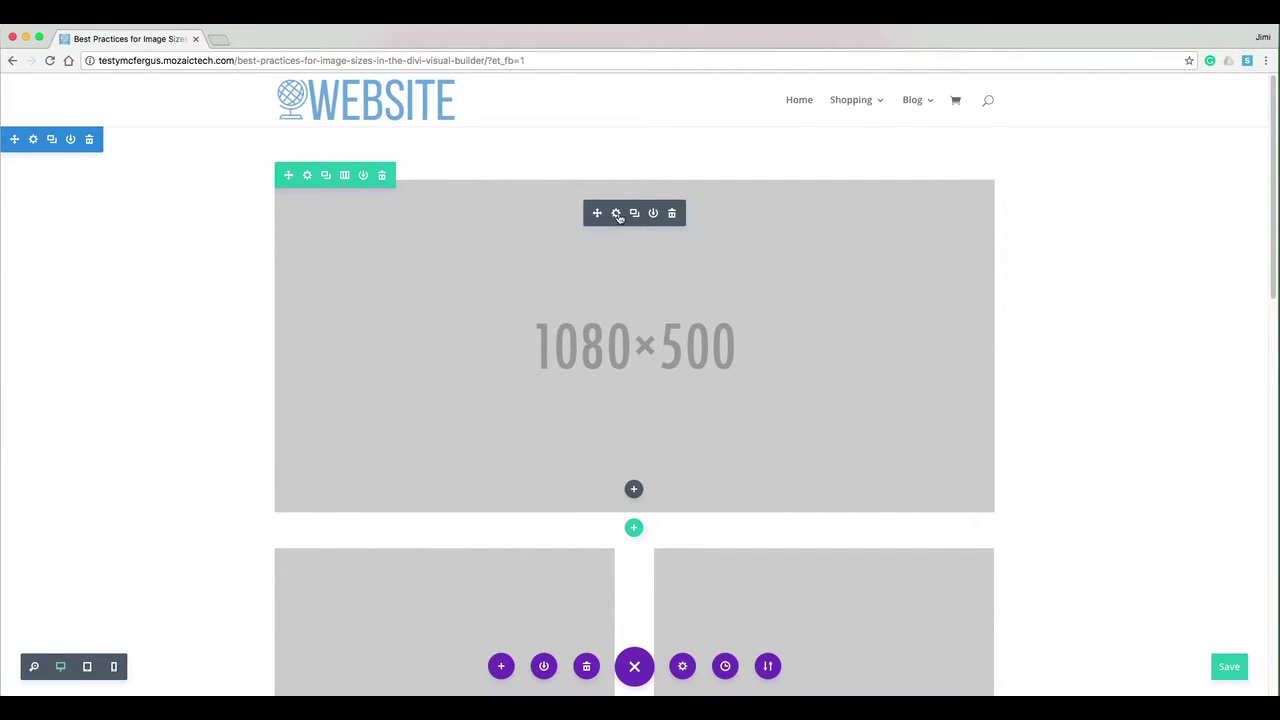
click(616, 214)
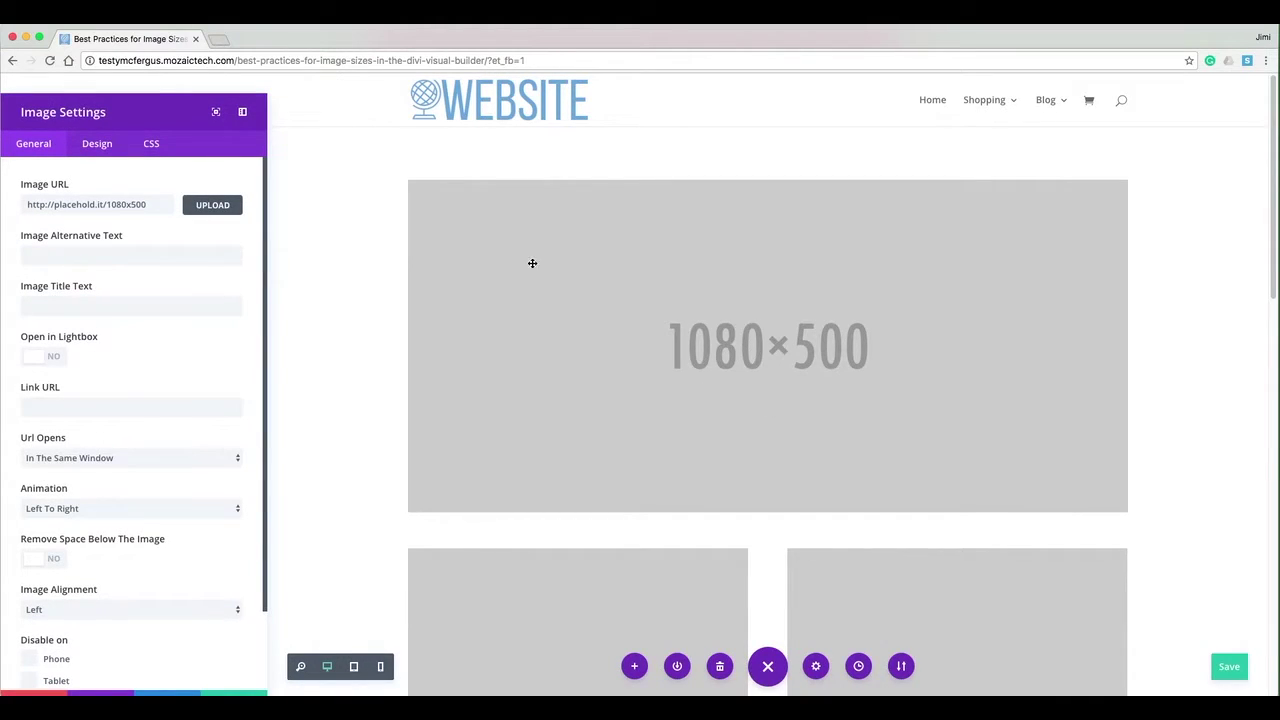
click(138, 204)
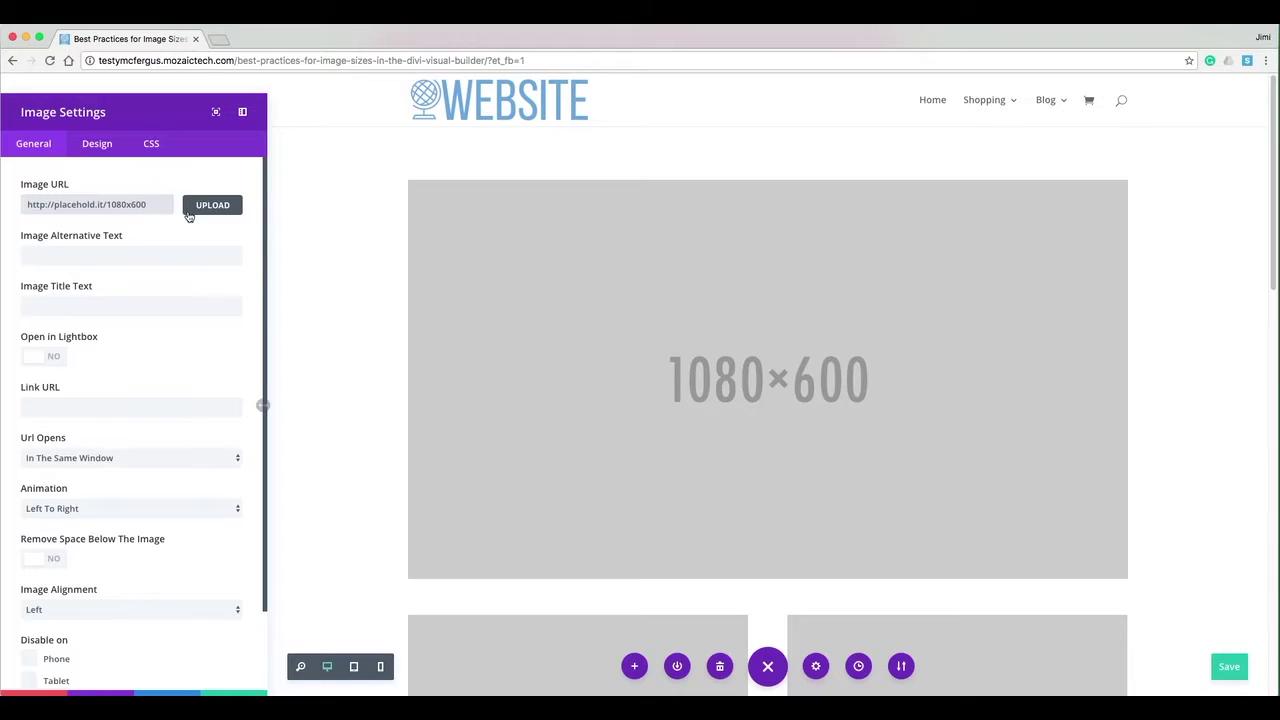
click(115, 204)
key(BackSpace)
key(BackSpace)
text(5)
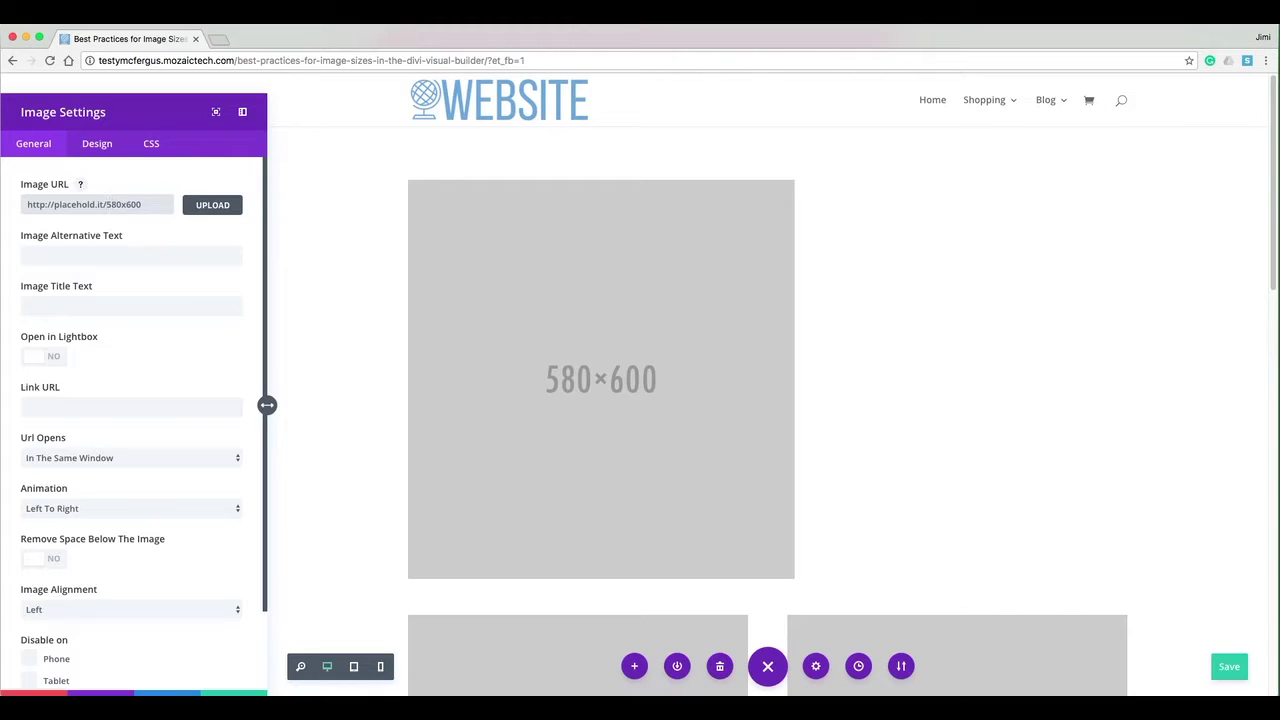
key(BackSpace)
text(10)
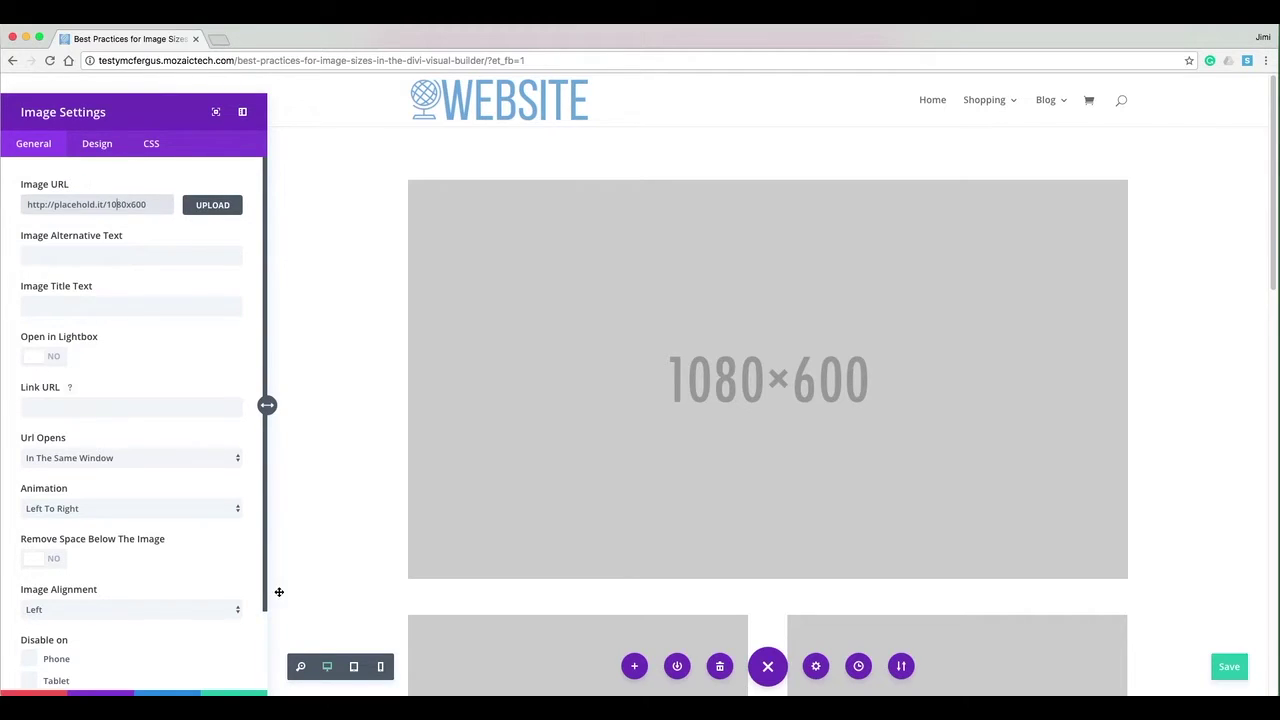
click(235, 693)
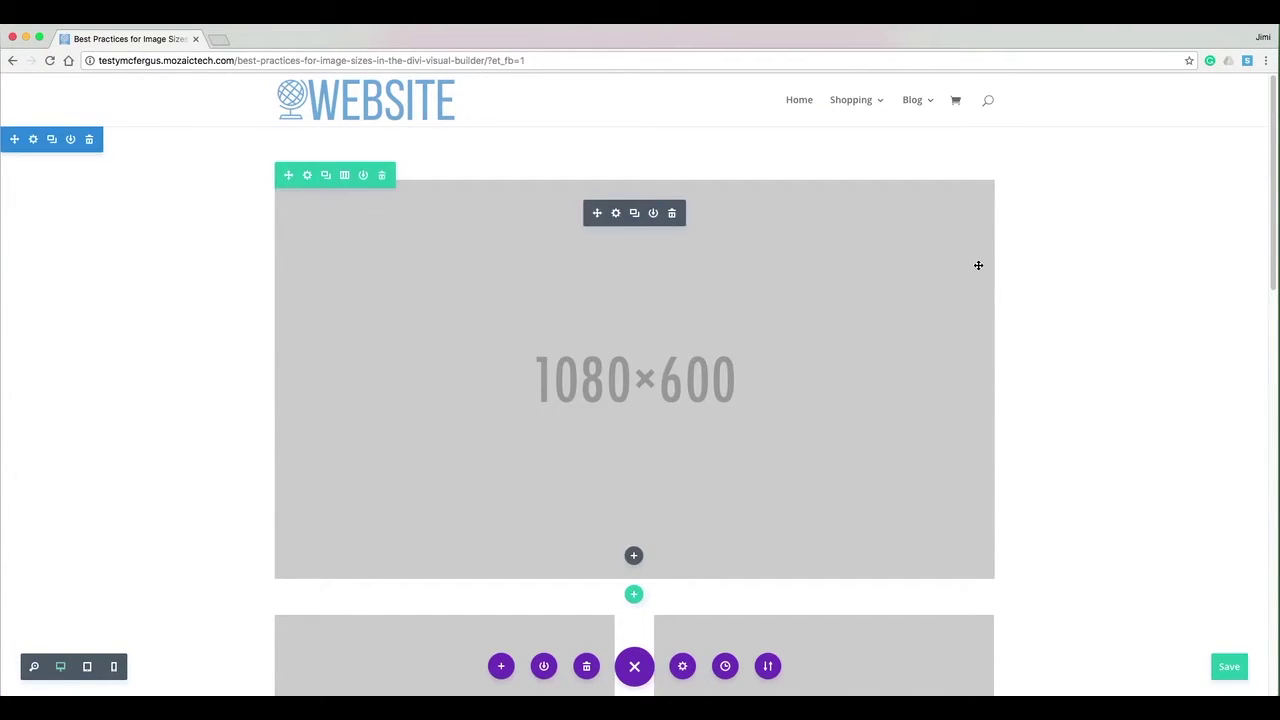
mouse_move(1025, 234)
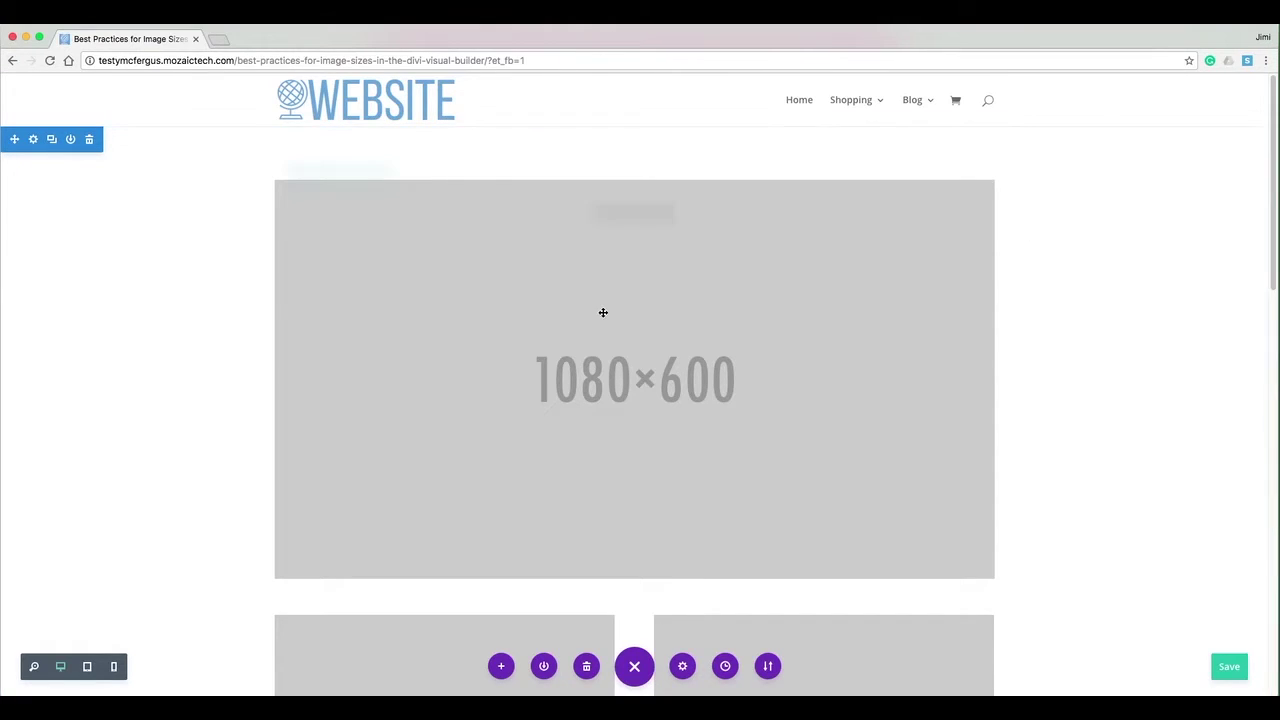
mouse_move(603, 312)
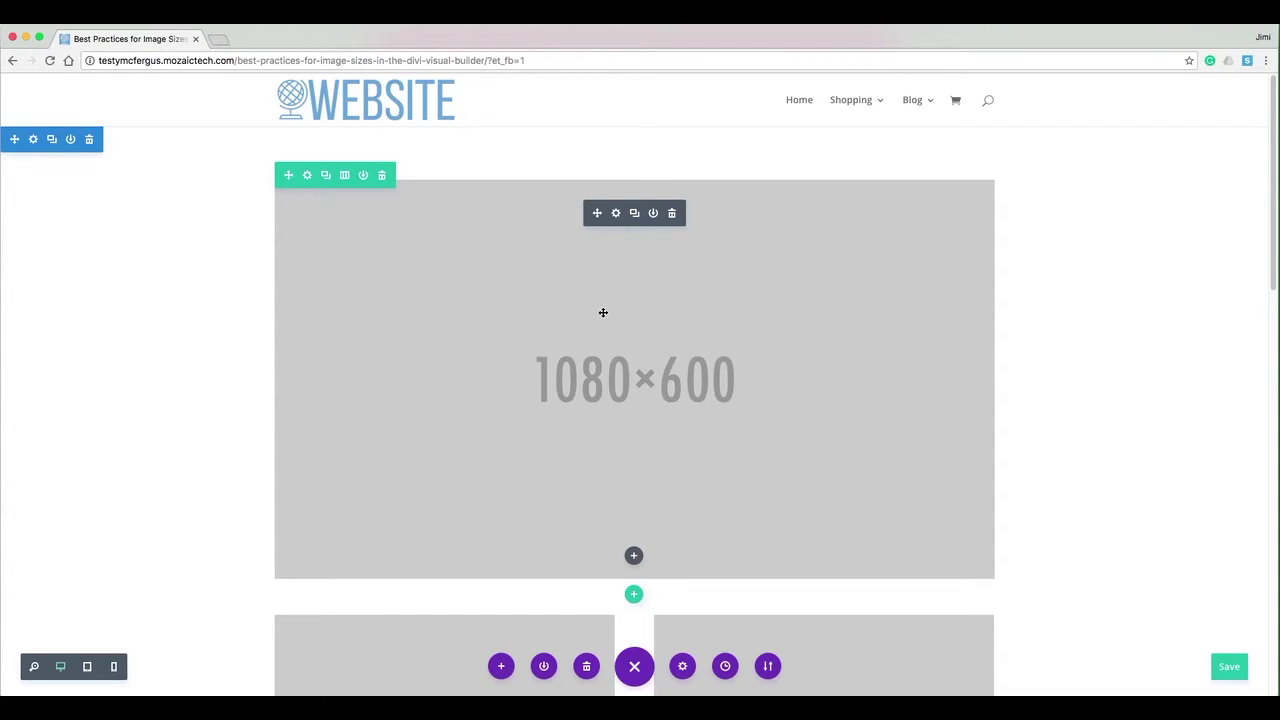
scroll(603, 312, down, 5)
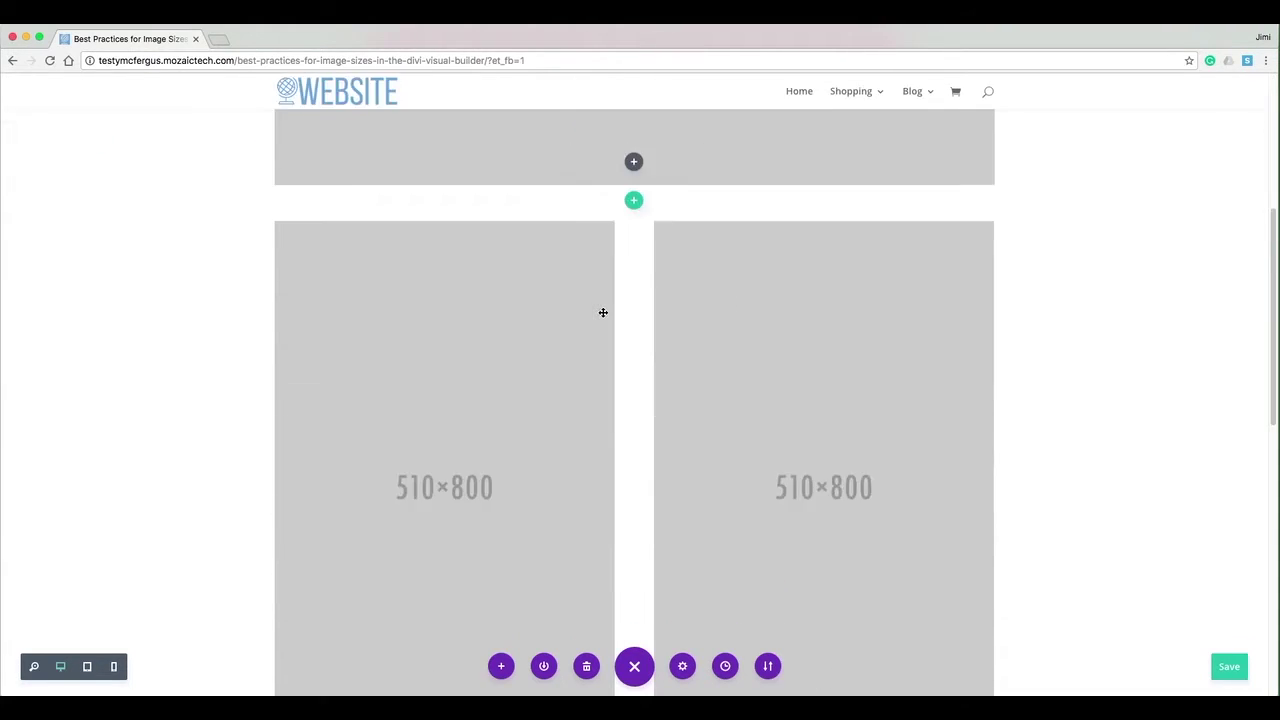
scroll(603, 312, down, 1)
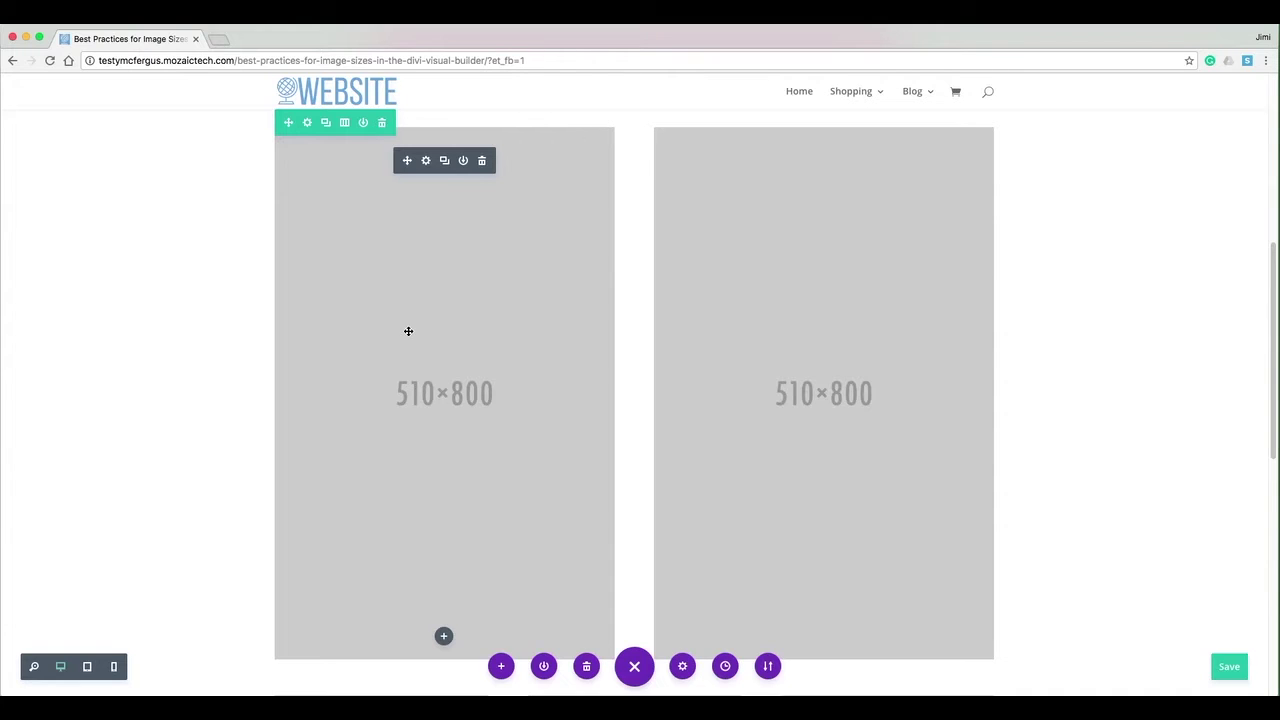
scroll(408, 331, down, 5)
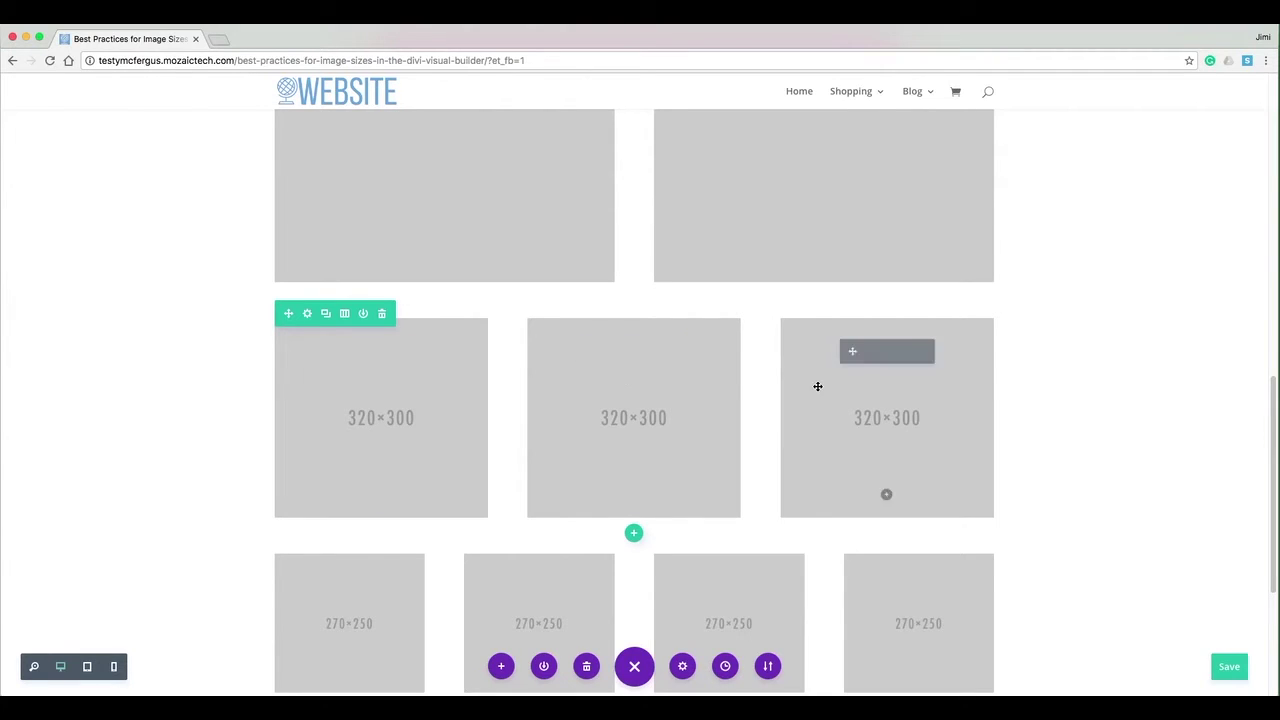
scroll(817, 386, down, 5)
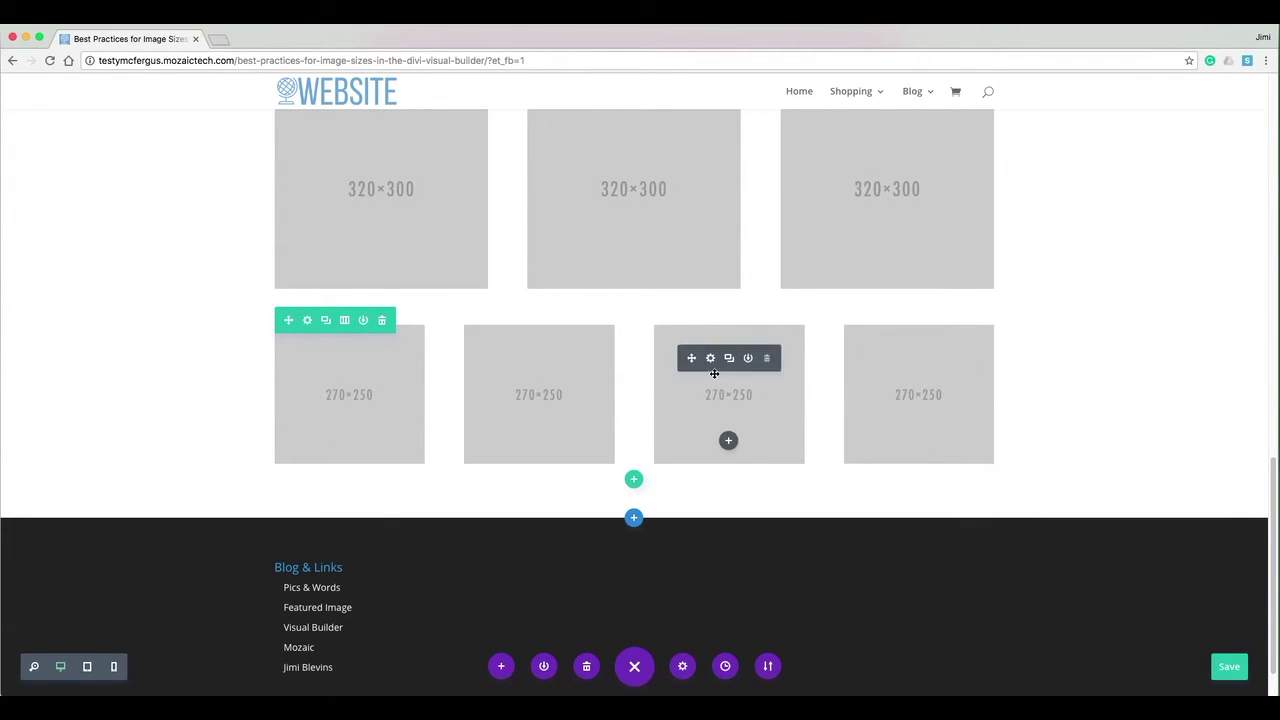
mouse_move(366, 369)
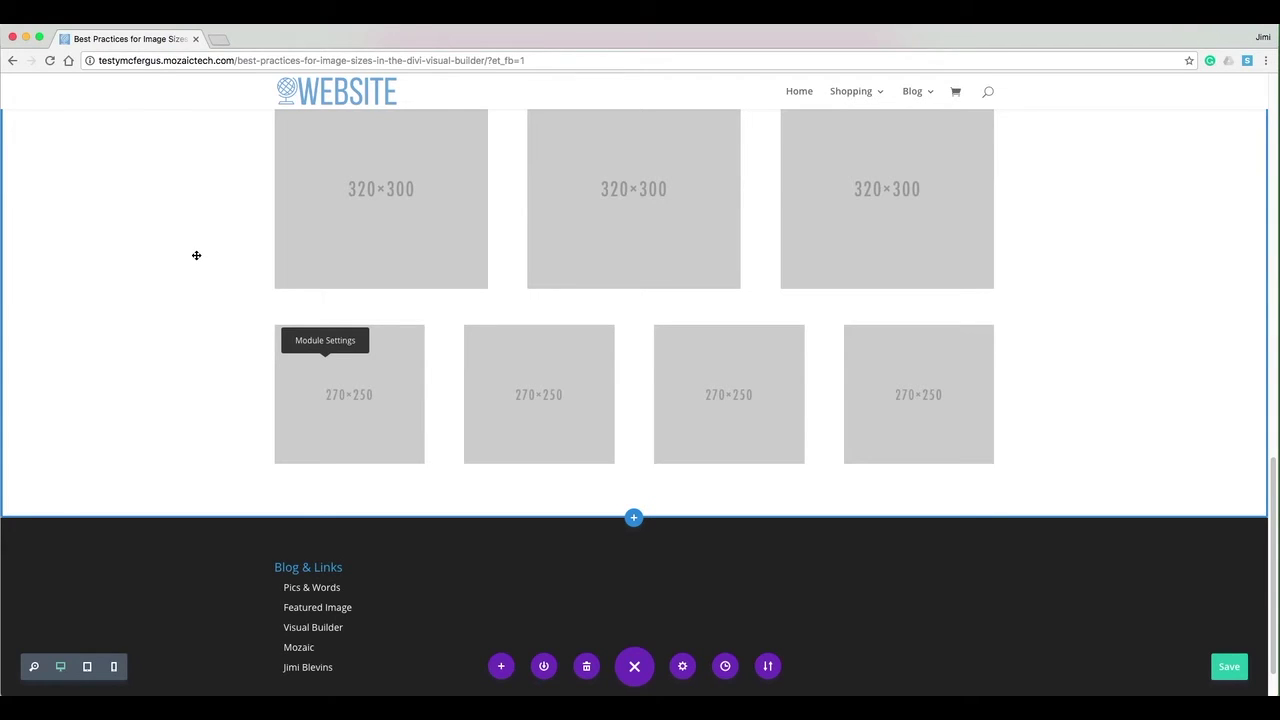
scroll(196, 255, up, 10)
scroll(196, 255, up, 2)
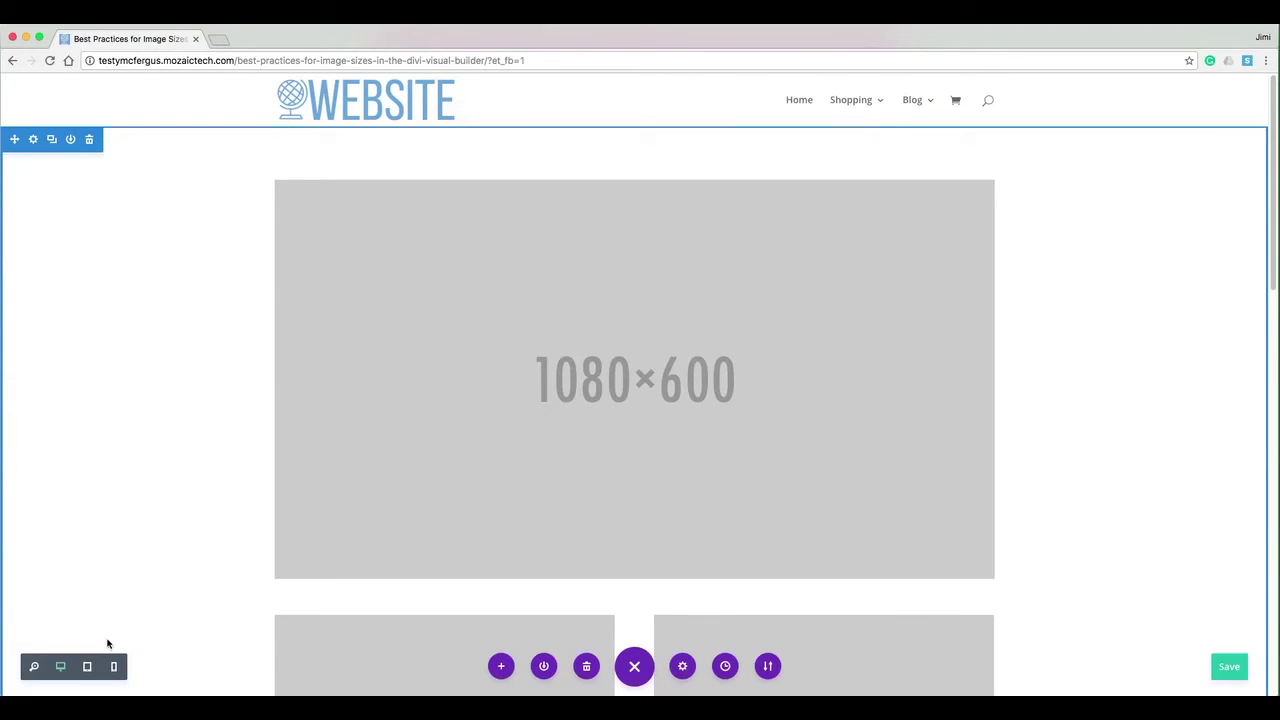
Step: Preview the page in Tablet View and scroll through the stacked columns and 270×250 grid
click(87, 668)
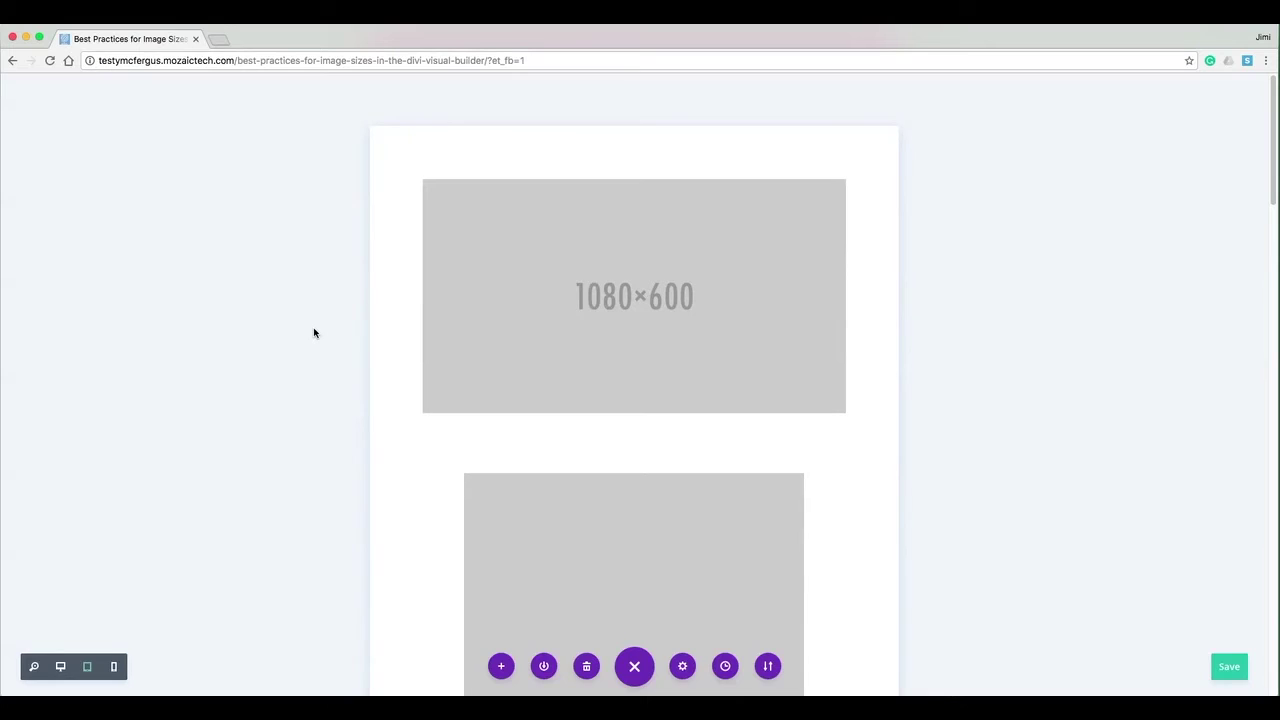
mouse_move(551, 240)
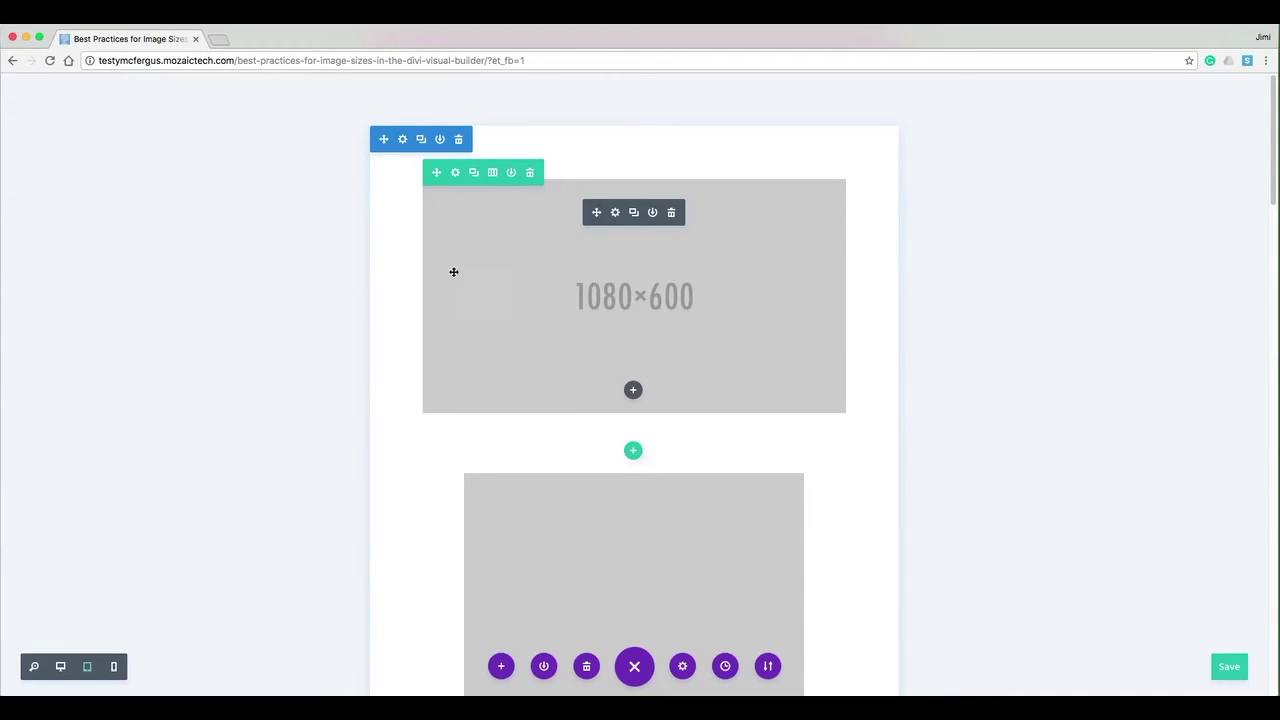
scroll(353, 283, down, 5)
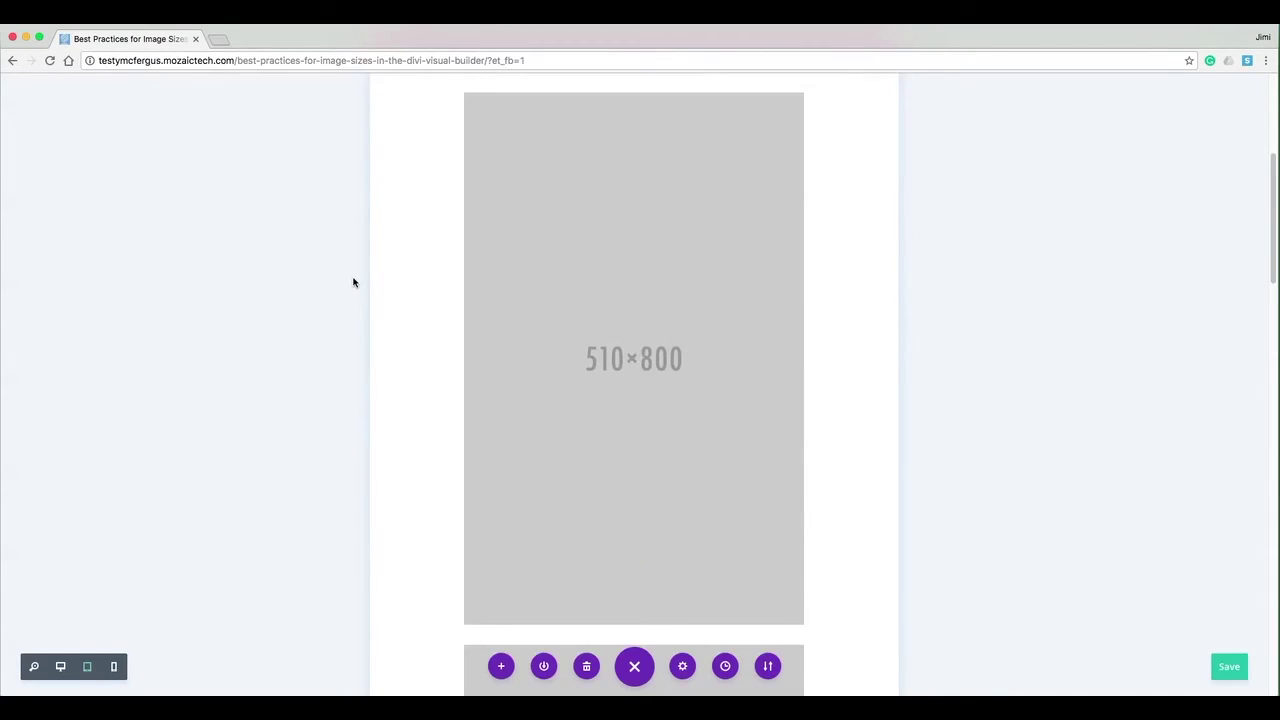
scroll(353, 283, down, 10)
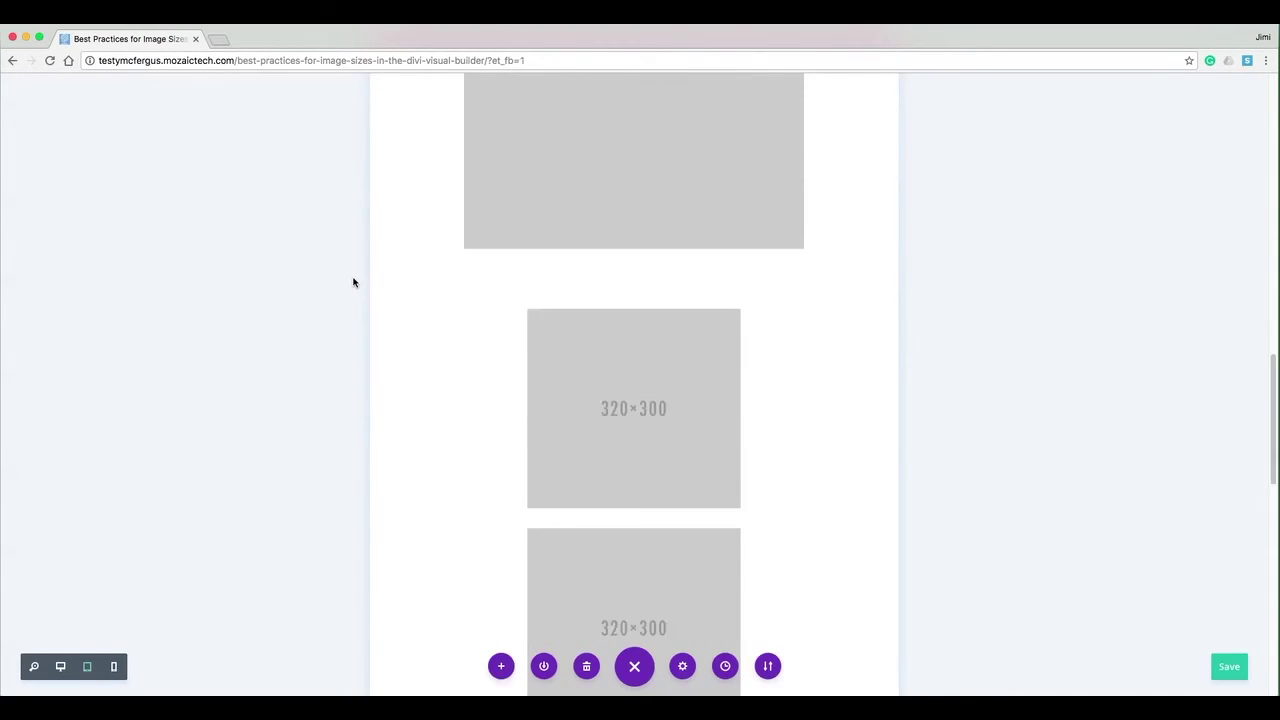
scroll(353, 283, down, 7)
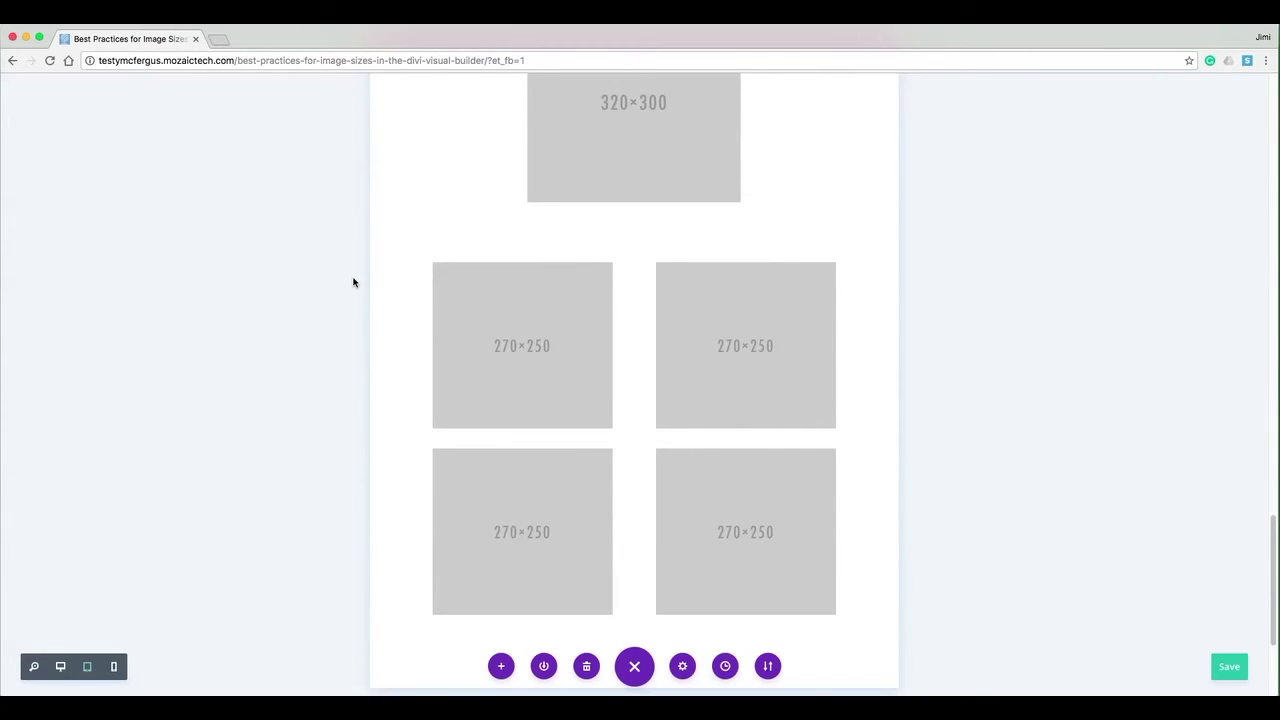
scroll(353, 283, up, 20)
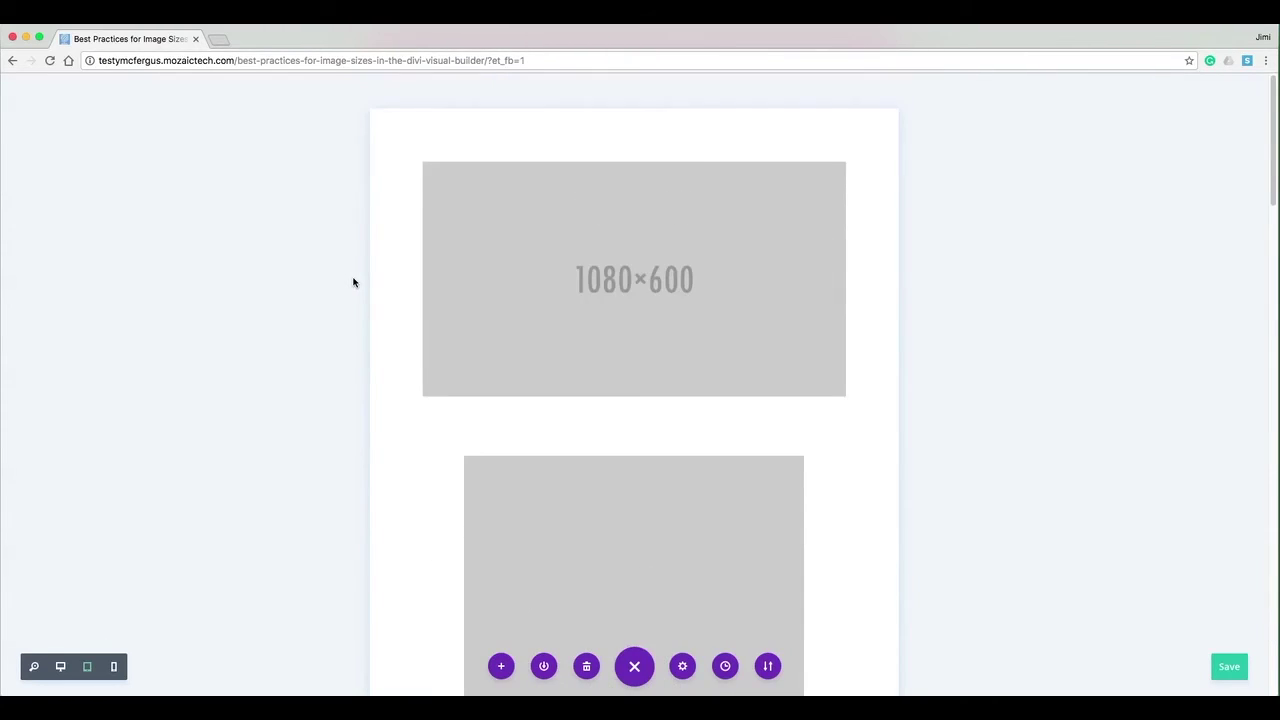
click(114, 668)
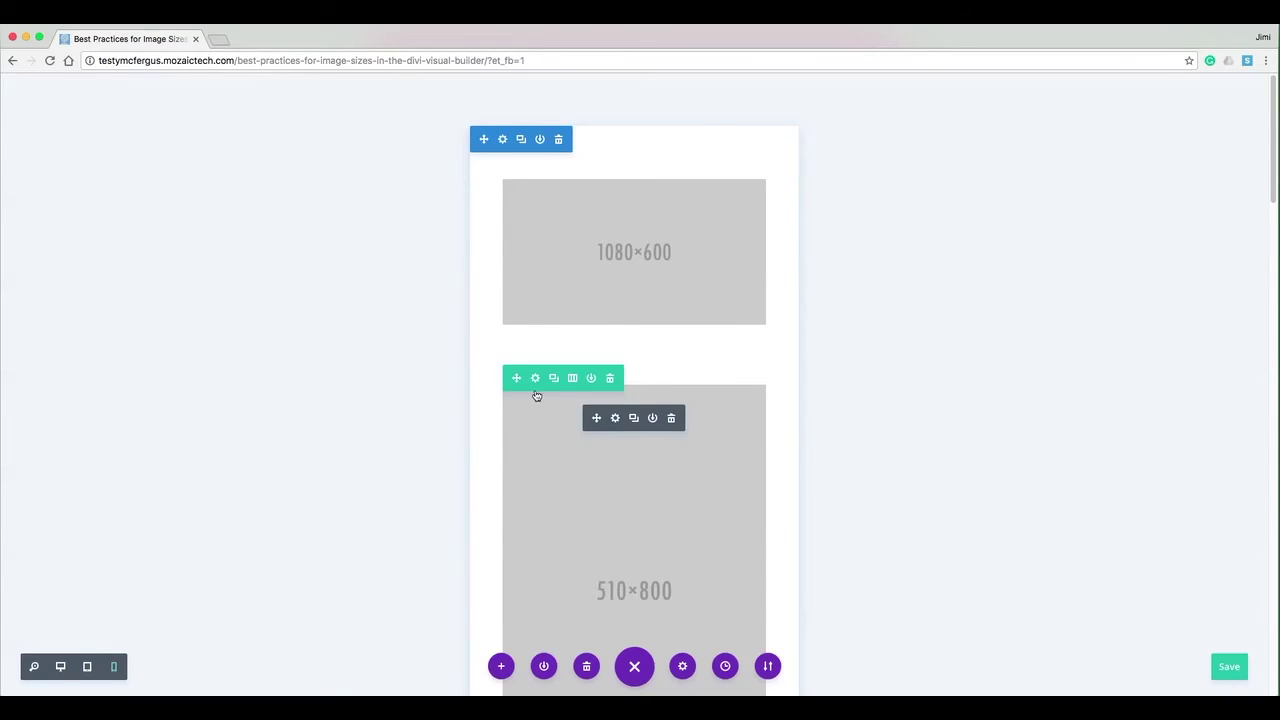
Step: Scroll the phone preview to check every image stacks in one column, then return to Desktop View
scroll(491, 300, down, 4)
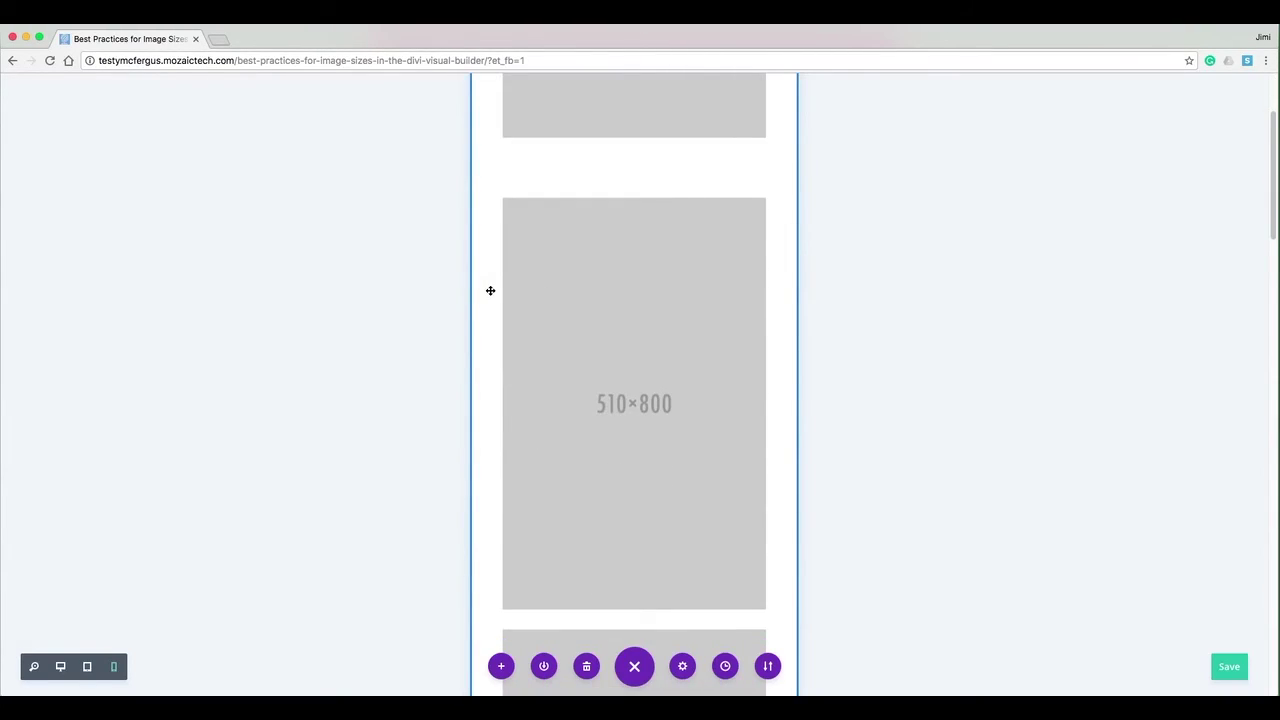
scroll(490, 290, down, 3)
scroll(490, 290, down, 5)
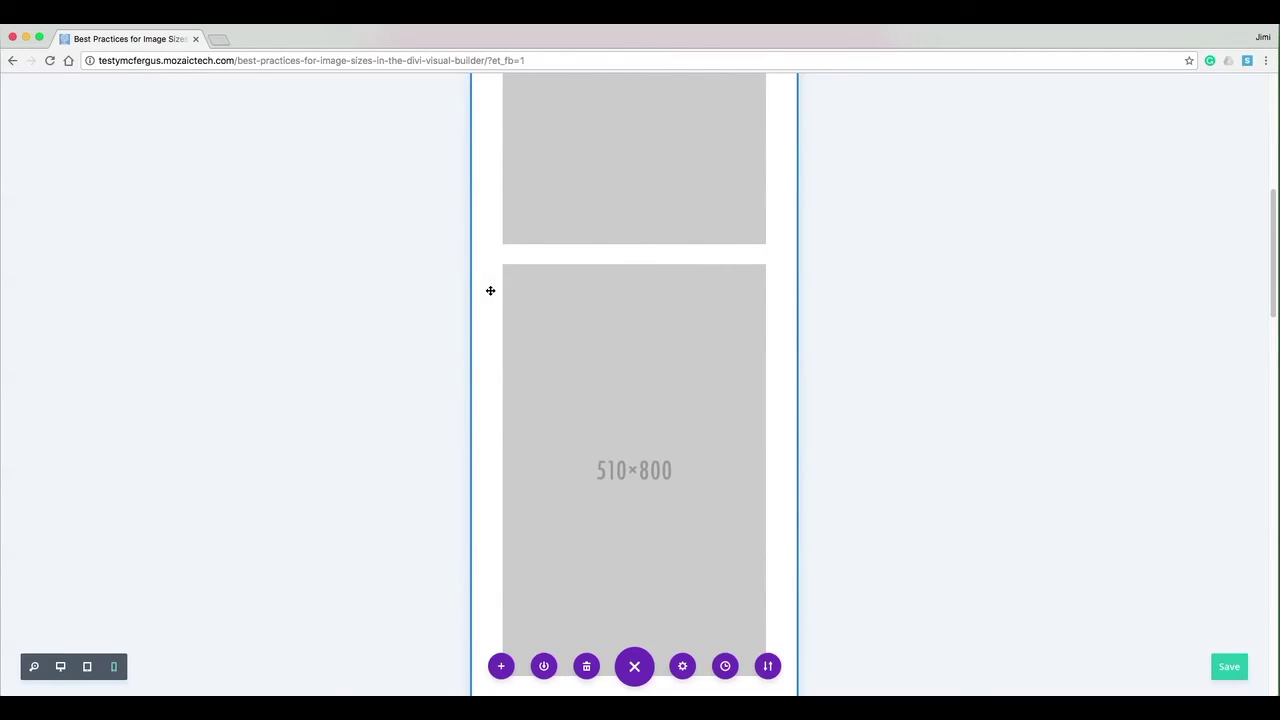
scroll(490, 290, down, 11)
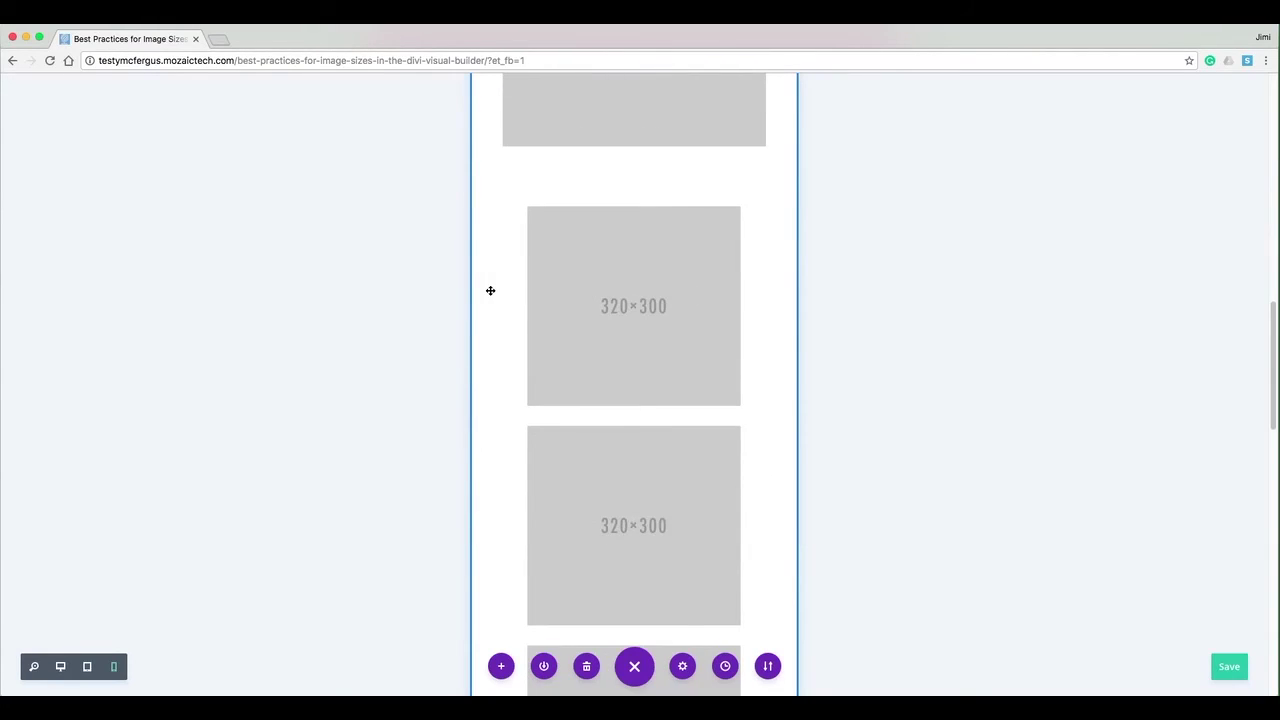
scroll(490, 290, down, 2)
scroll(490, 290, down, 13)
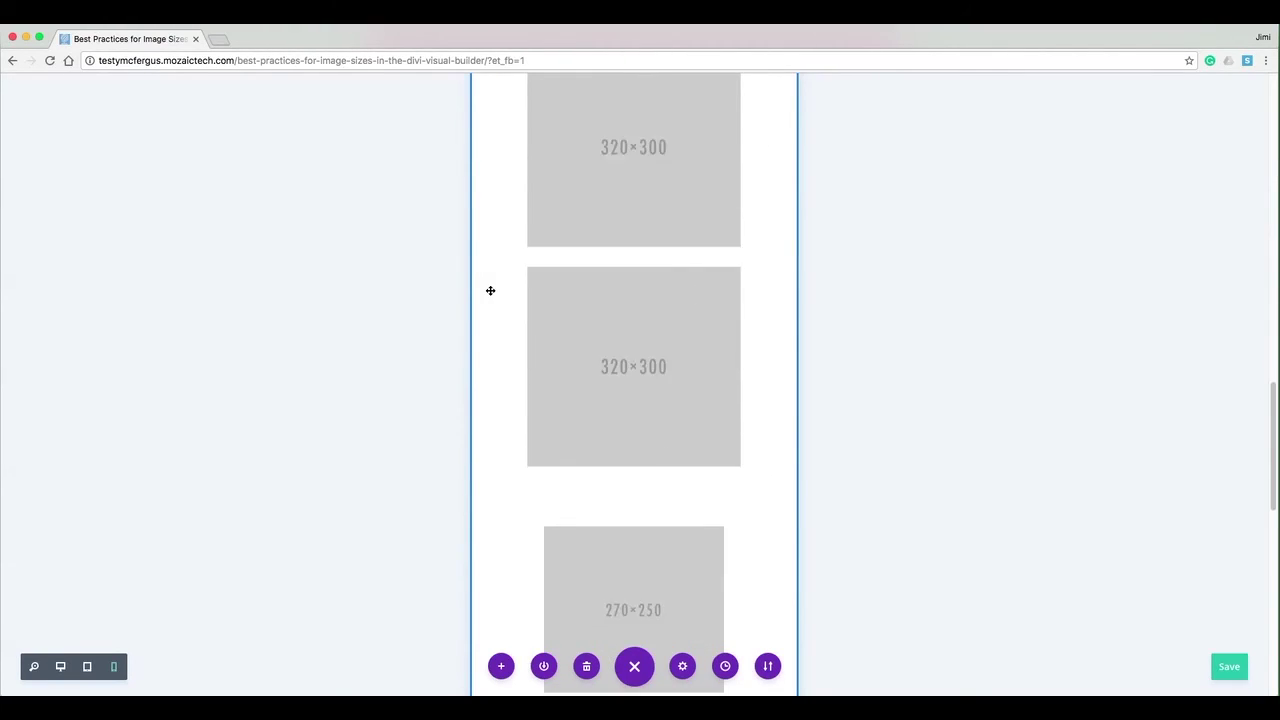
scroll(490, 290, up, 20)
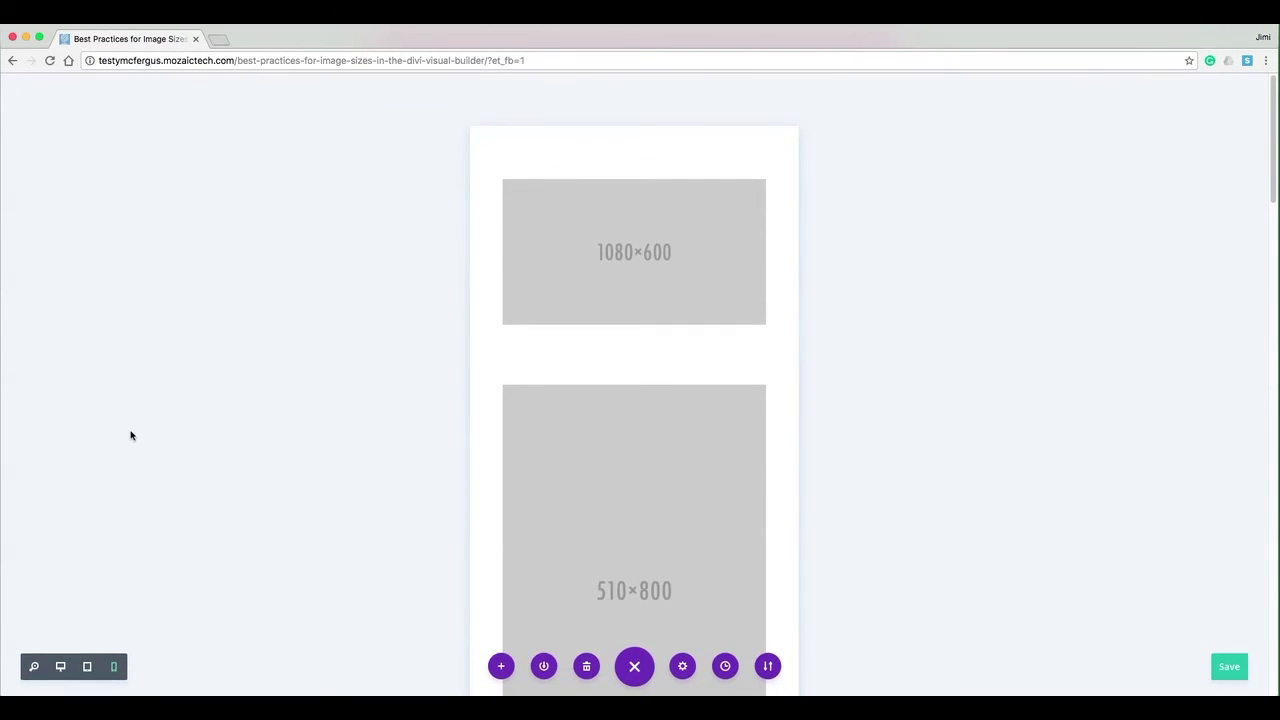
click(62, 666)
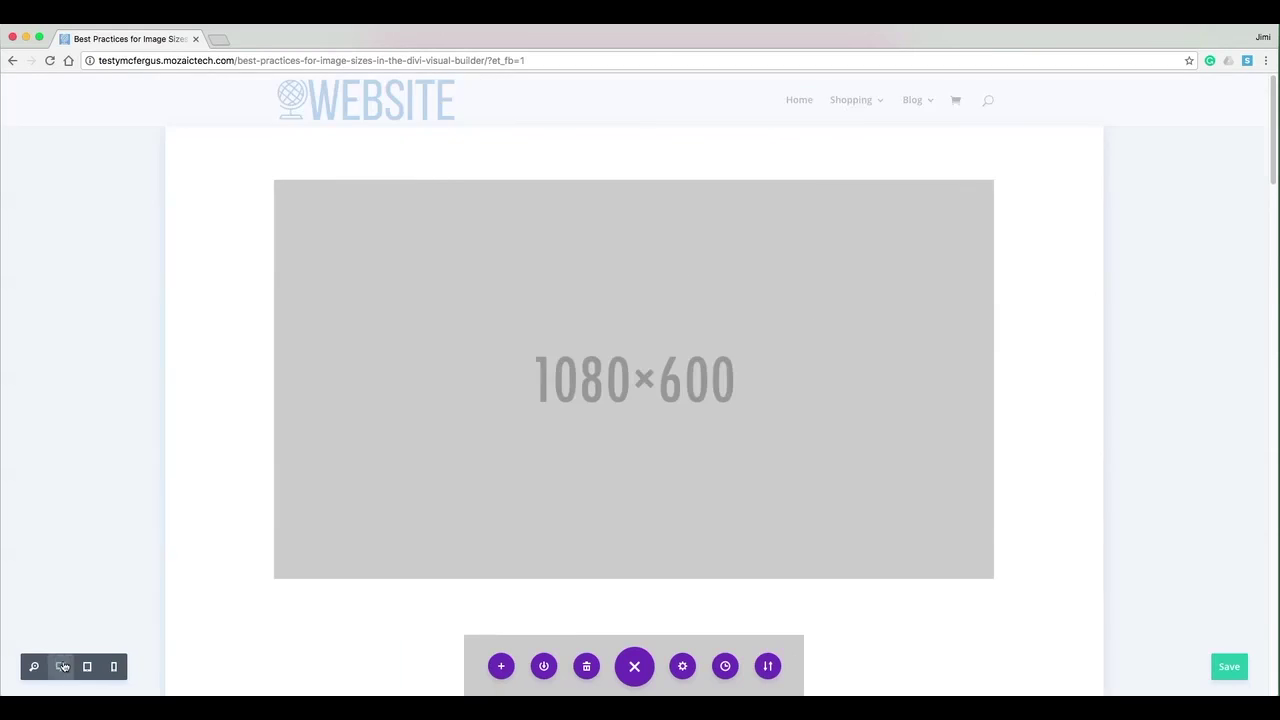